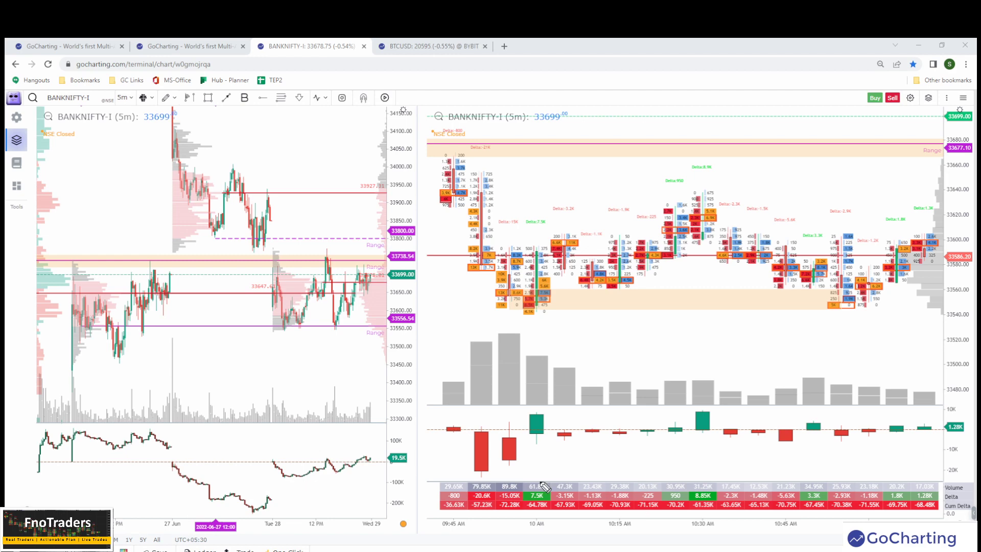
Step: Mark the footprint chart's low around 10 AM with a circle, underline and arrows, and circle the 33540 price level
mouse_move(554, 287)
left_mouse_down()
mouse_move(503, 291)
mouse_move(575, 294)
mouse_move(567, 287)
left_mouse_up()
mouse_move(965, 296)
left_mouse_down()
mouse_move(950, 329)
mouse_move(976, 319)
left_mouse_up()
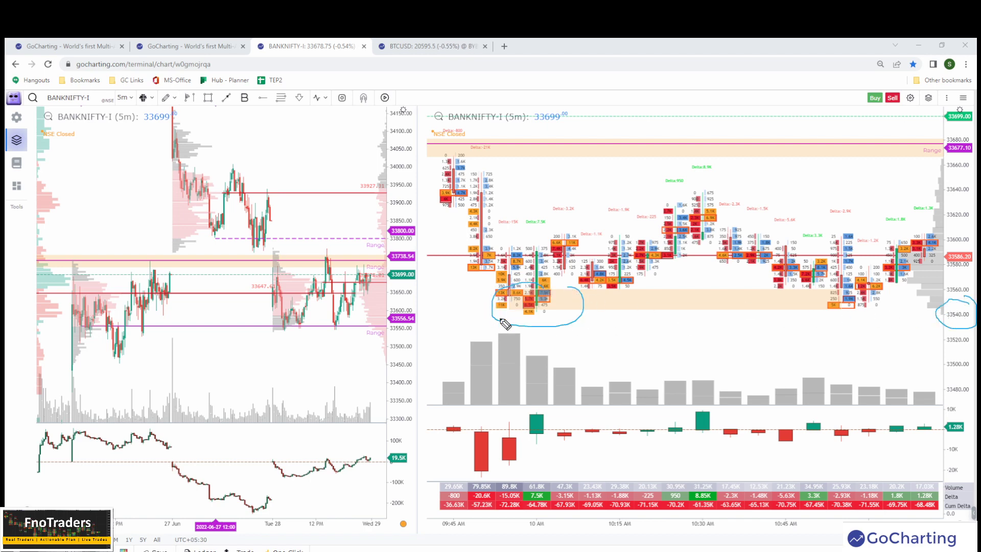
mouse_move(498, 314)
left_mouse_down()
mouse_move(616, 317)
mouse_move(603, 263)
mouse_move(610, 254)
left_mouse_up()
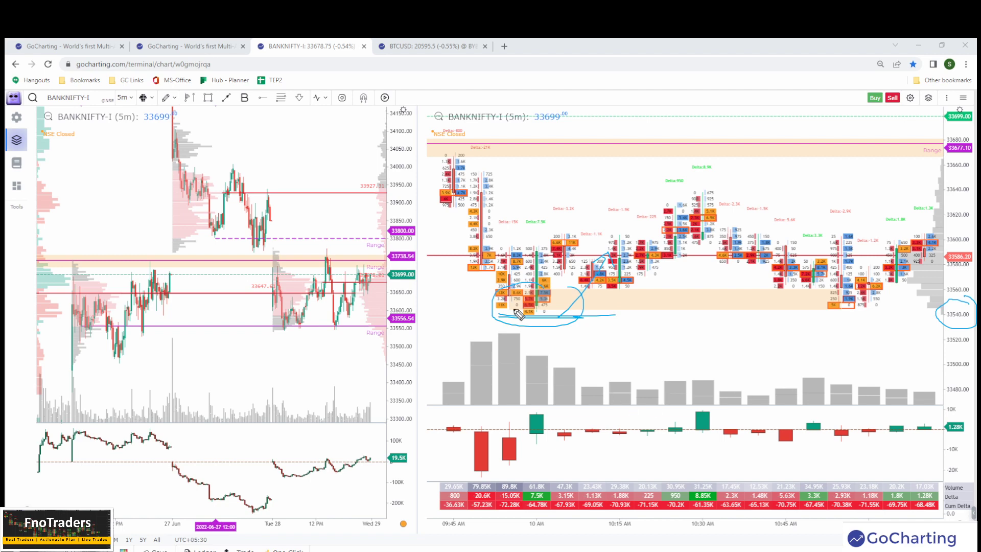
mouse_move(455, 293)
left_mouse_down()
mouse_move(485, 318)
mouse_move(471, 325)
left_mouse_up()
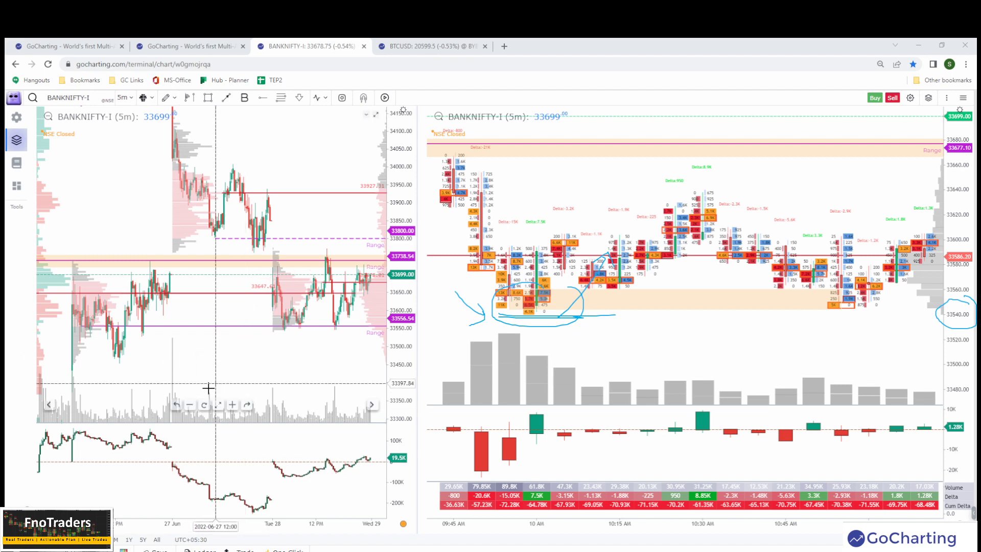
Step: Maximize the volume-profile chart, clear the pen marks and show the sessions from 23 to 28 June
left_click(220, 404)
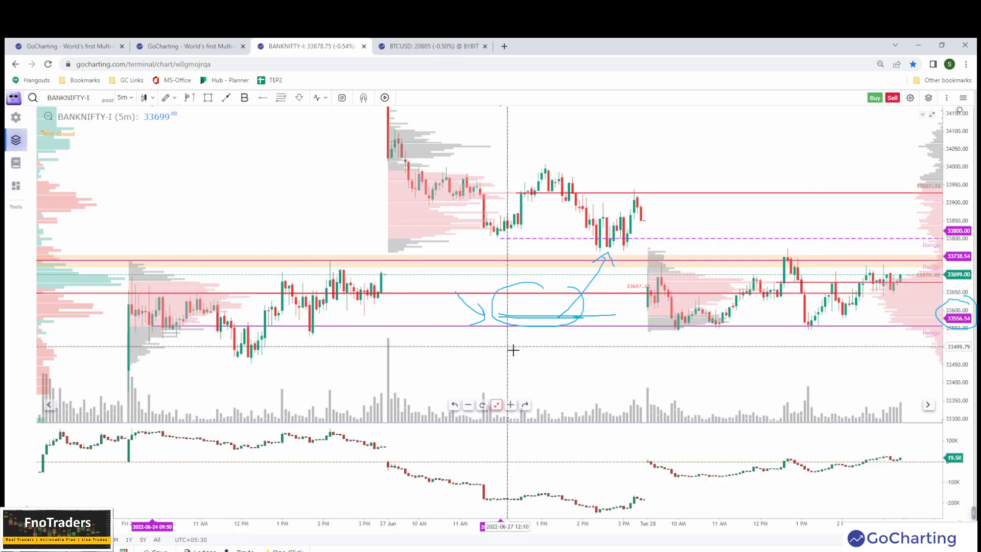
scroll(532, 346, "down", 4)
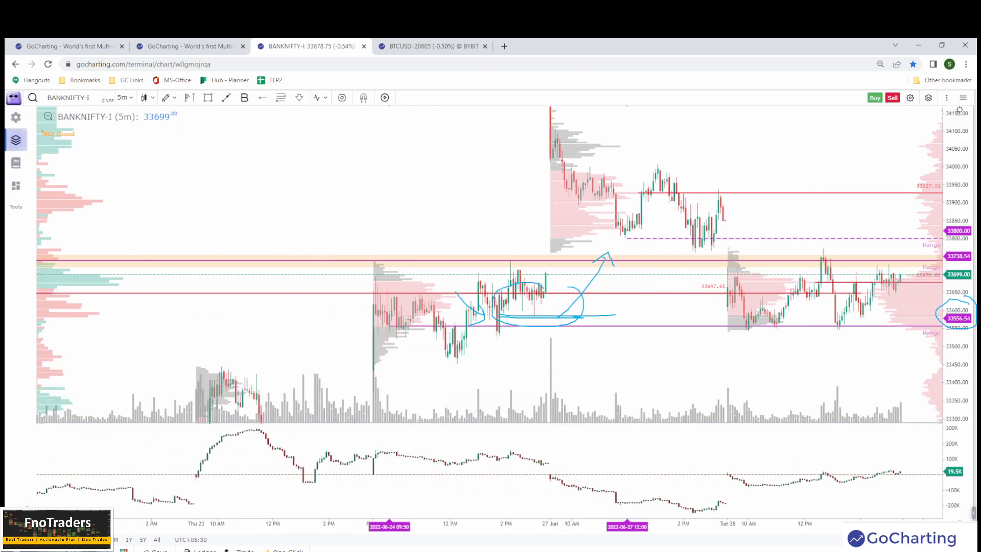
key("Escape")
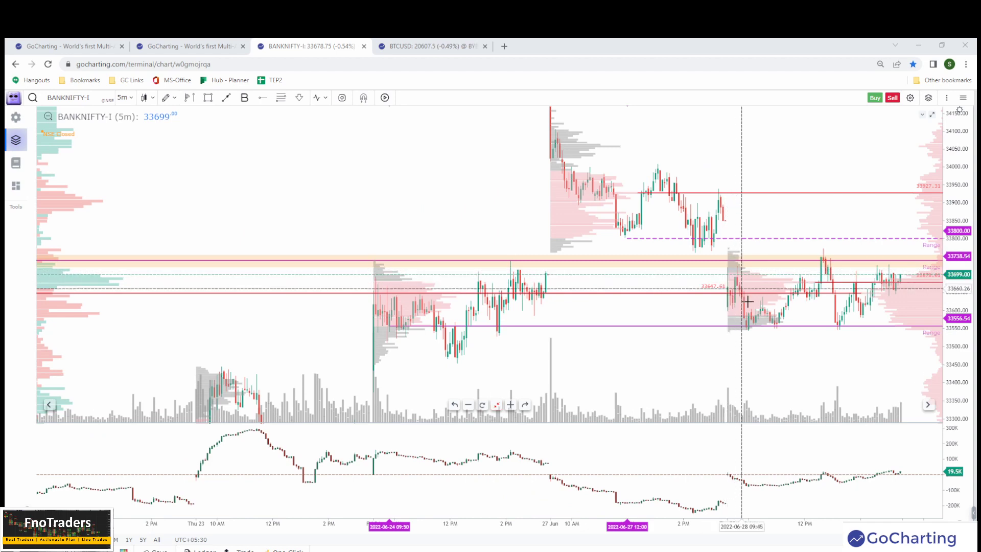
left_click_drag(964, 322, 963, 318)
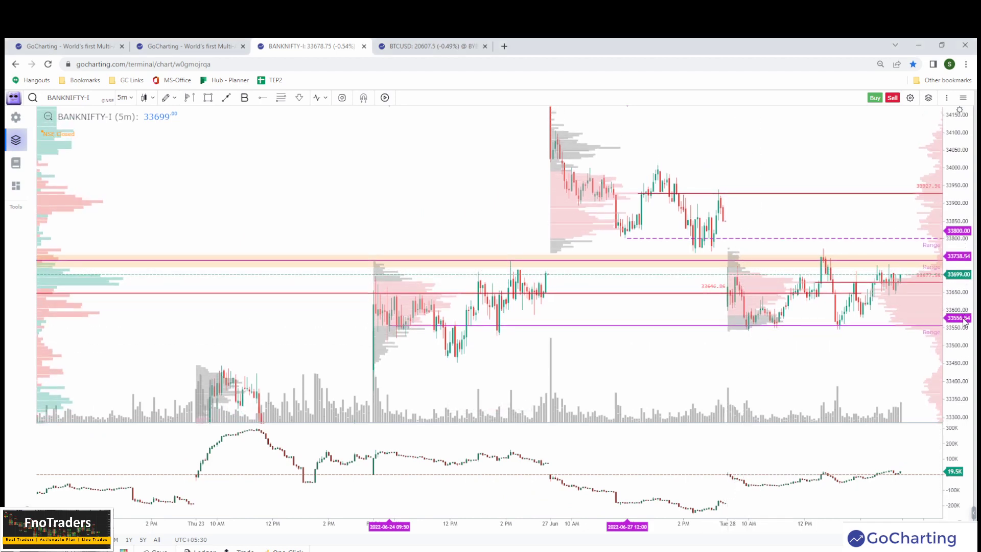
left_click_drag(554, 366, 552, 361)
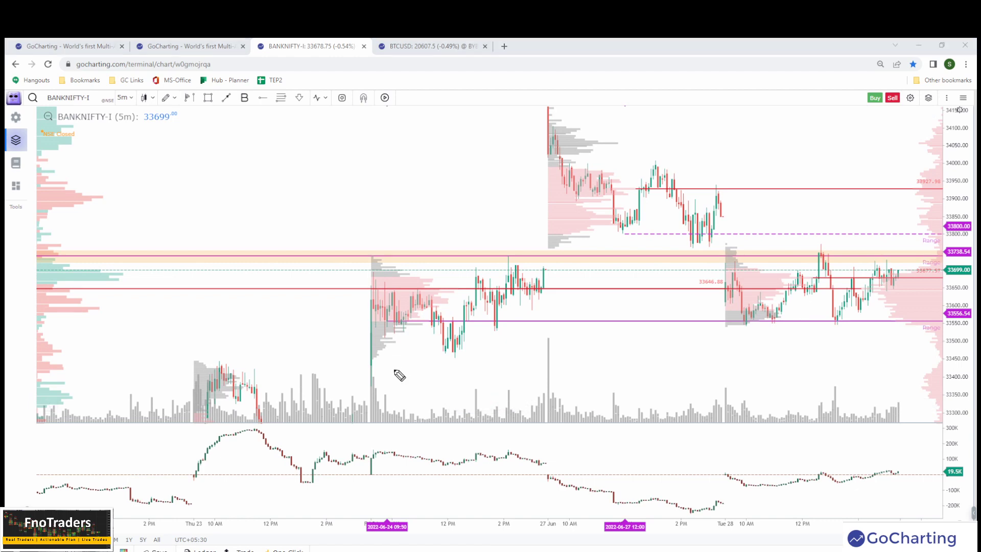
Step: Sketch the 24 June swings, range lines and dip below the range, circle the 28 June lows, and clear the marks
mouse_move(373, 363)
left_mouse_down()
mouse_move(382, 298)
mouse_move(438, 349)
mouse_move(406, 335)
mouse_move(484, 353)
mouse_move(498, 319)
mouse_move(510, 324)
mouse_move(485, 326)
left_mouse_up()
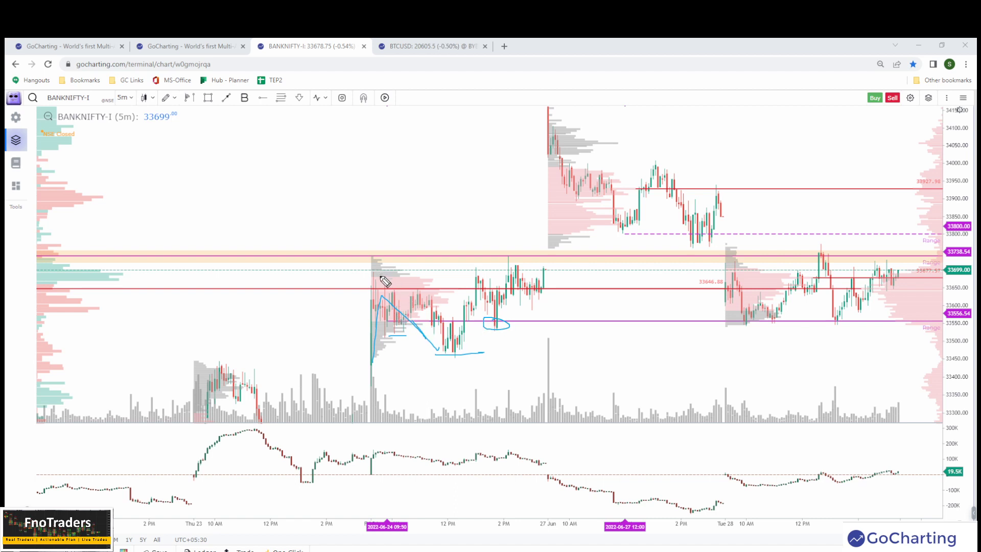
left_click_drag(373, 274, 487, 274)
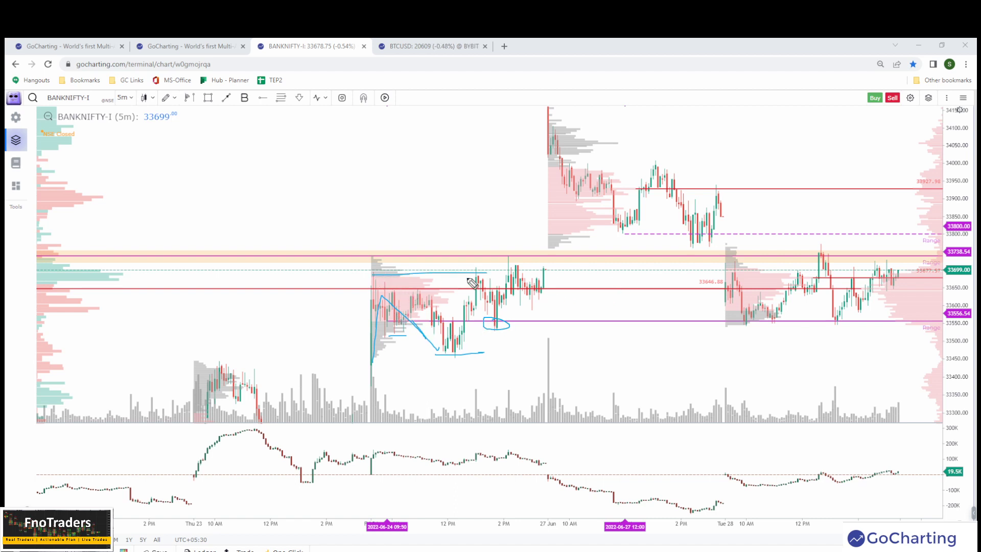
left_click_drag(374, 323, 445, 323)
mouse_move(843, 316)
left_mouse_down()
mouse_move(739, 323)
mouse_move(845, 327)
mouse_move(797, 313)
left_mouse_up()
left_click_drag(370, 322, 390, 325)
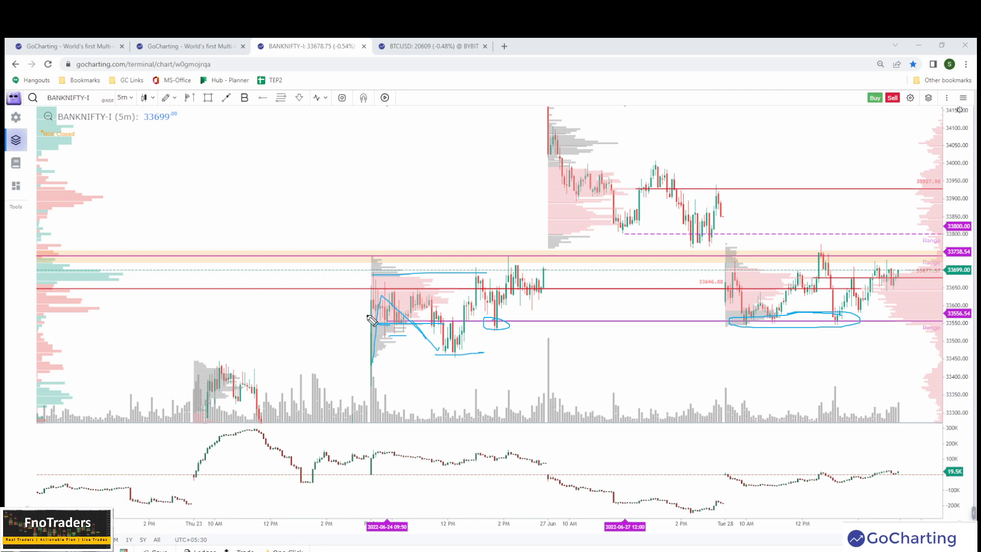
mouse_move(474, 329)
left_mouse_down()
mouse_move(434, 340)
mouse_move(483, 362)
mouse_move(476, 322)
left_mouse_up()
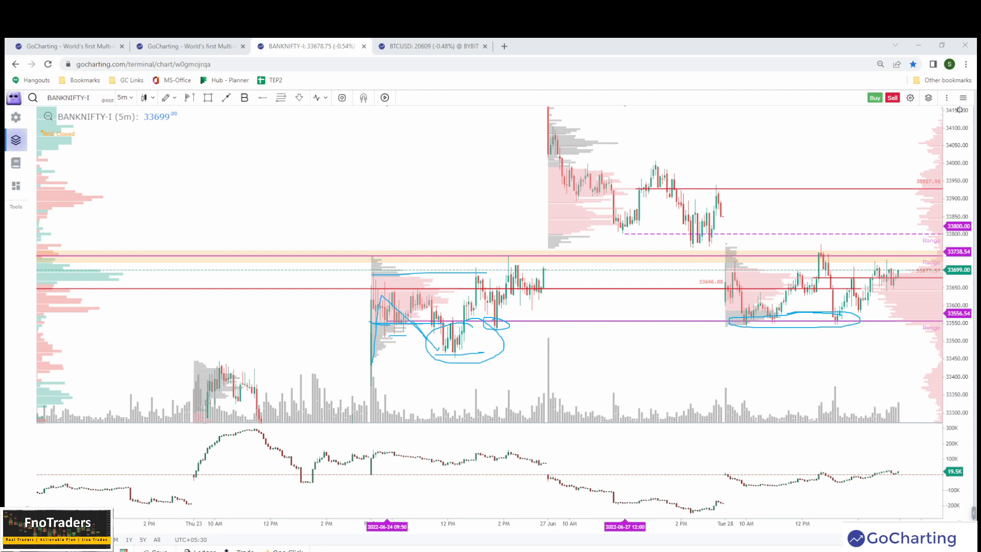
key("e")
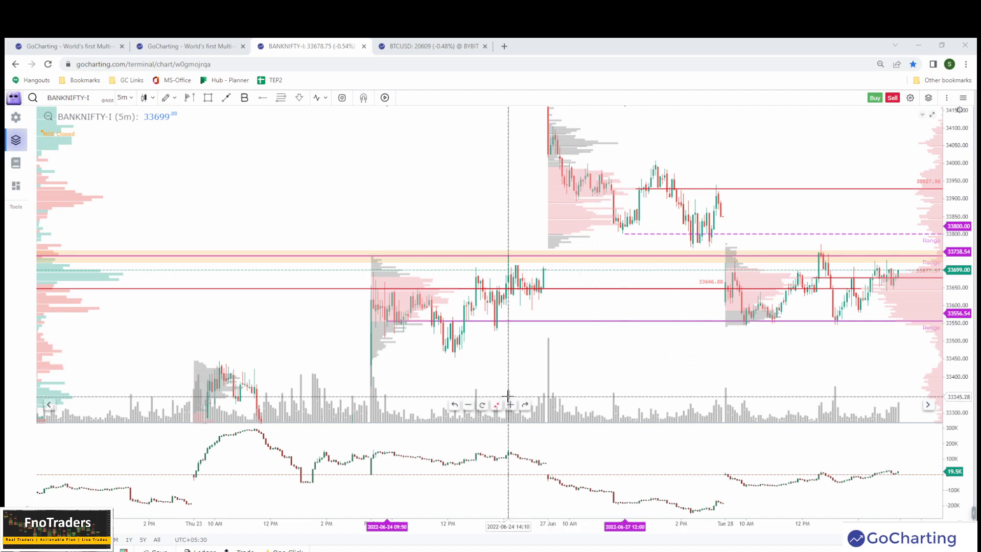
Step: Restore the two-chart layout and maximize the order-flow chart
left_click(496, 405)
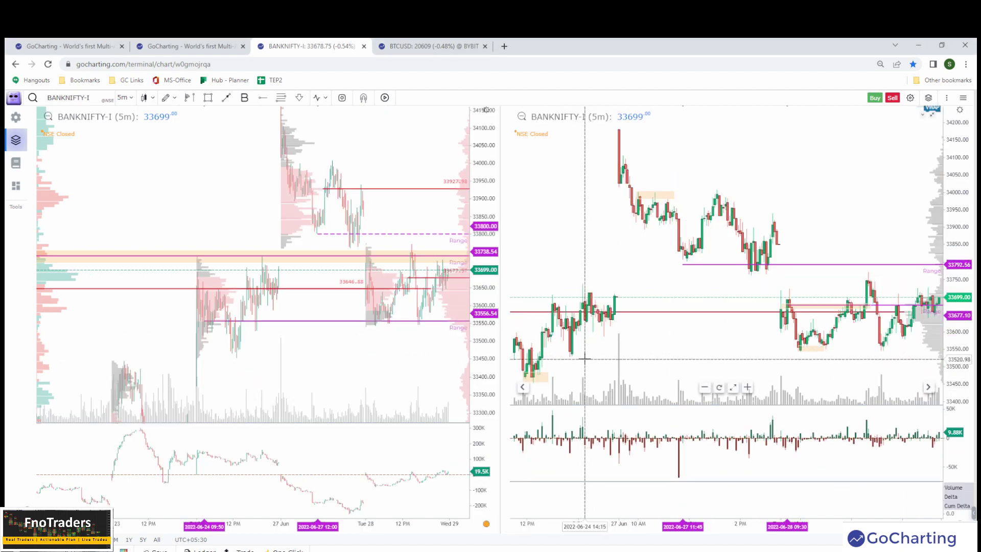
scroll(585, 359, "up", 2)
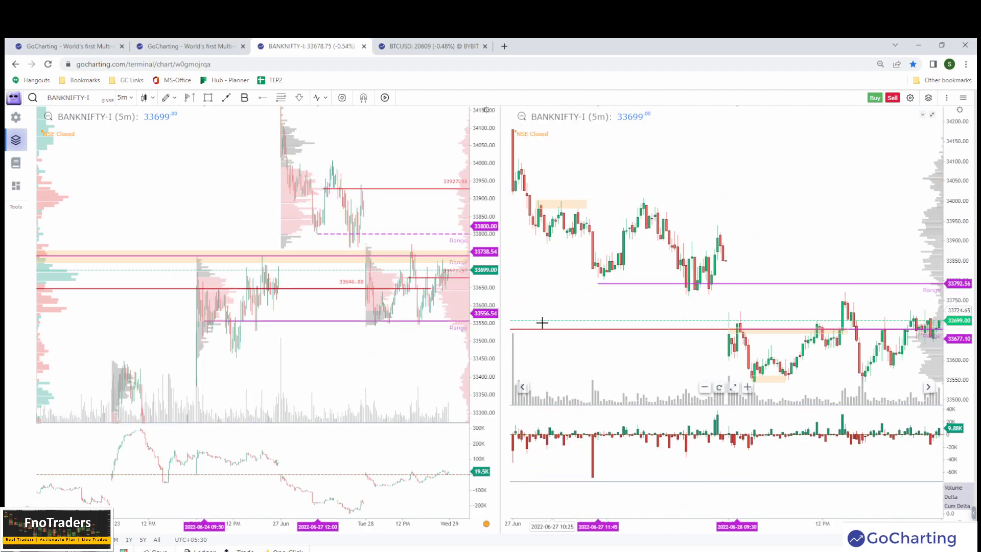
left_click(735, 387)
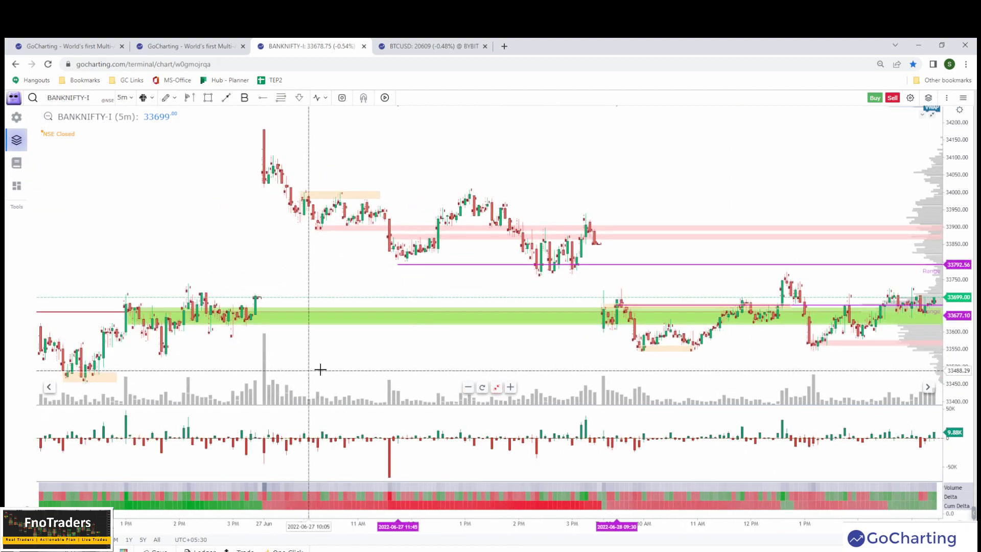
Step: Examine the 28 June footprint candles from about 09:30 to 11:15 AM with readable bid and ask values
left_click_drag(320, 369, 642, 317)
left_click_drag(398, 218, 44, 297)
scroll(496, 307, "up", 2)
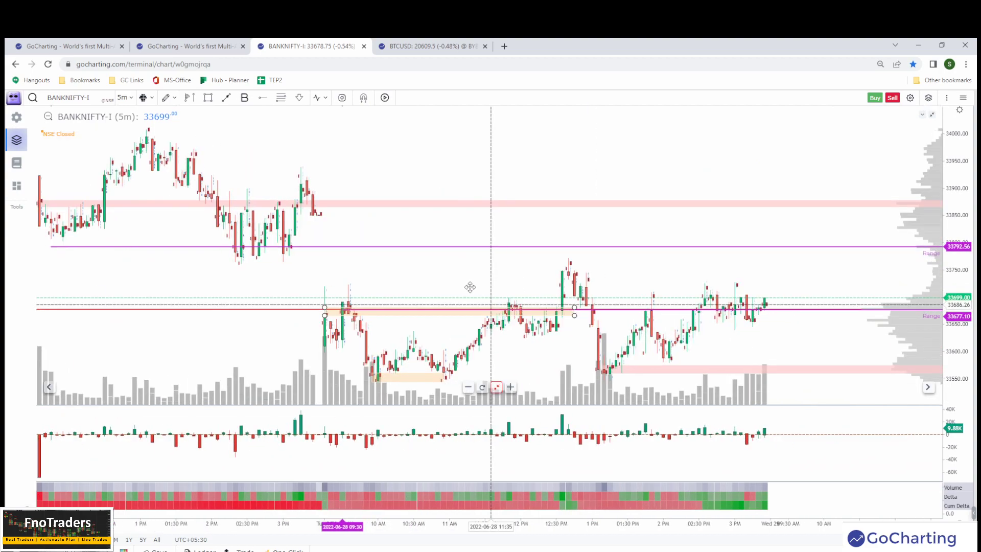
scroll(460, 279, "up", 3)
left_click_drag(204, 227, 543, 163)
scroll(491, 194, "up", 4)
left_click_drag(281, 180, 558, 124)
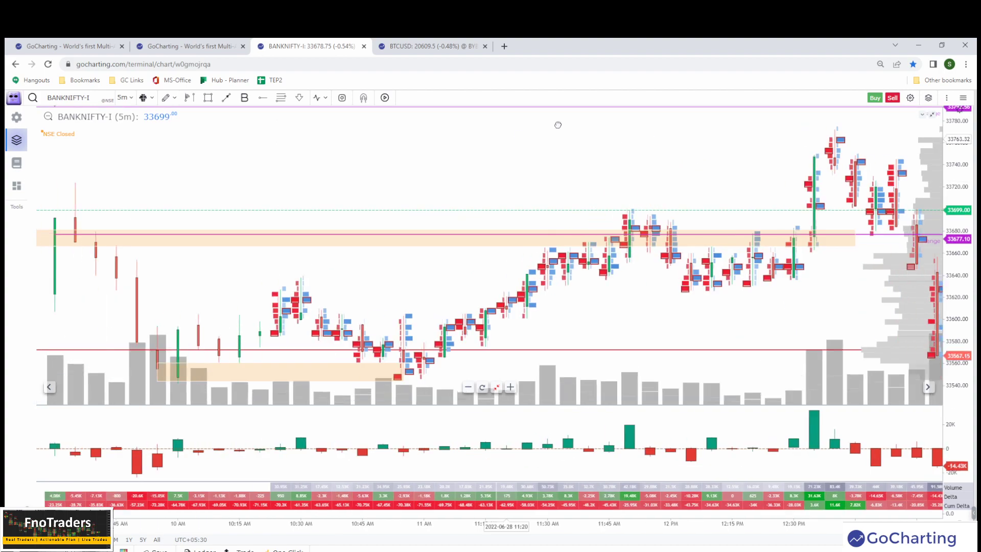
scroll(556, 154, "up", 3)
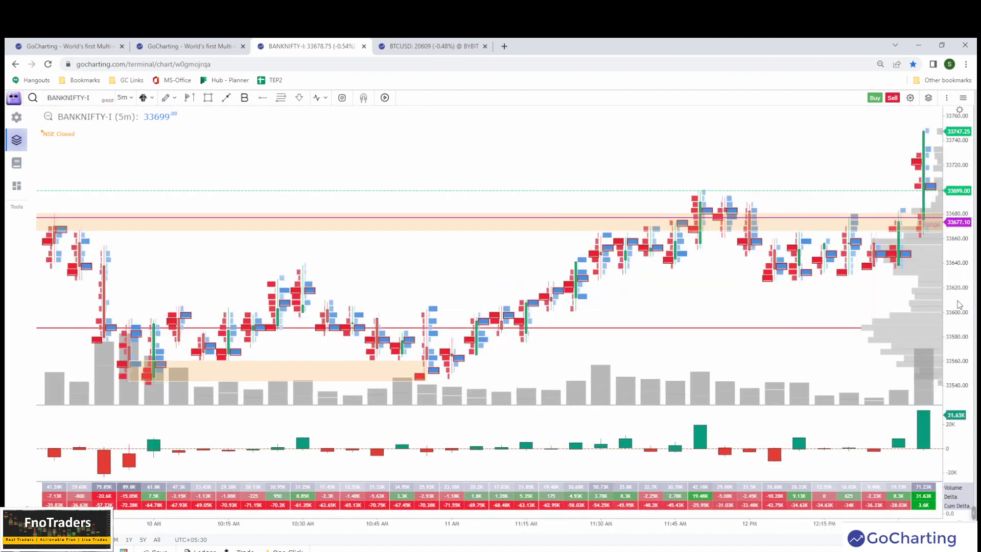
left_click_drag(344, 267, 608, 300)
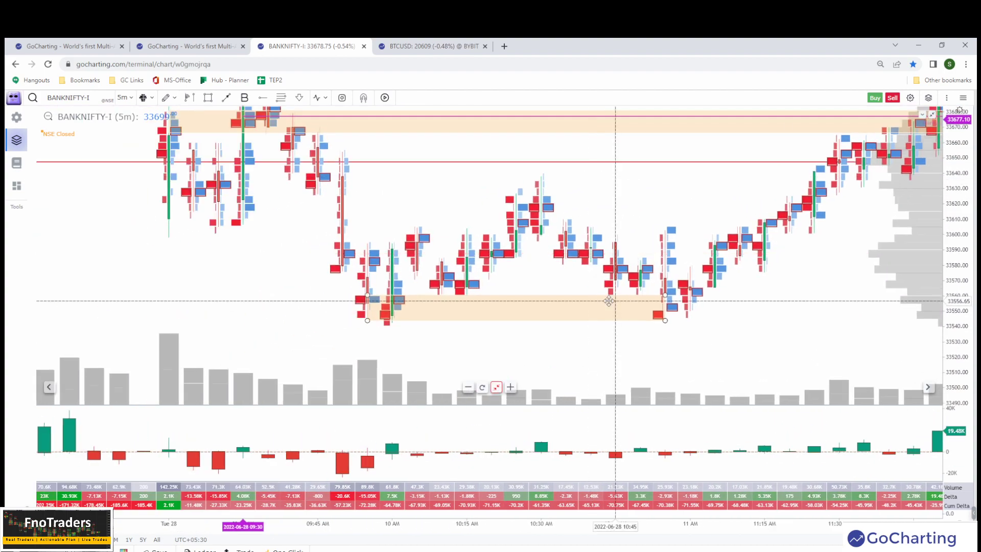
scroll(609, 301, "up", 3)
left_click_drag(407, 333, 522, 355)
left_click_drag(193, 206, 202, 215)
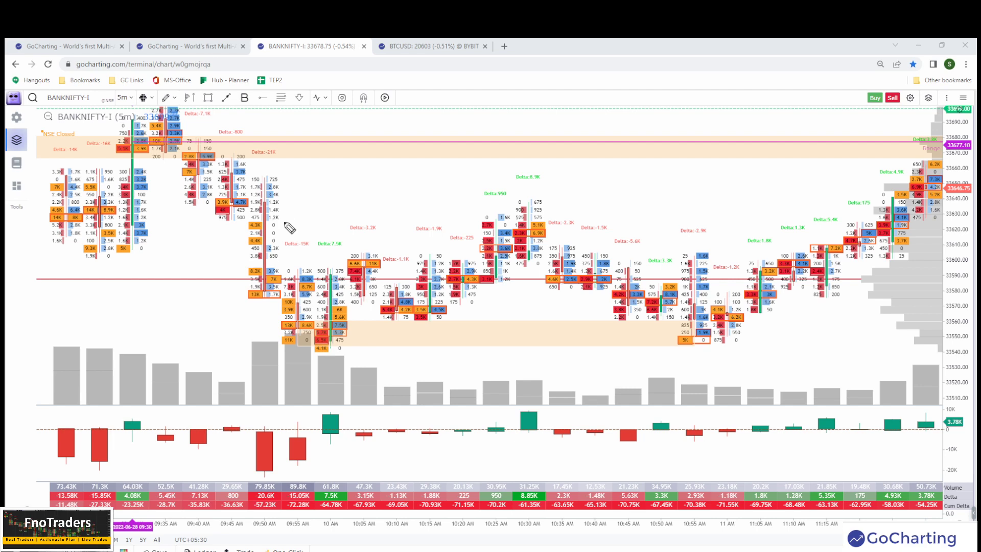
Step: Mark the 09:50, 09:55 and 10:00 footprint candles with pen lines, circles and an arrow, and circle the 10:00 delta
mouse_move(305, 275)
left_mouse_down()
mouse_move(273, 313)
mouse_move(283, 341)
mouse_move(313, 330)
mouse_move(315, 273)
left_mouse_up()
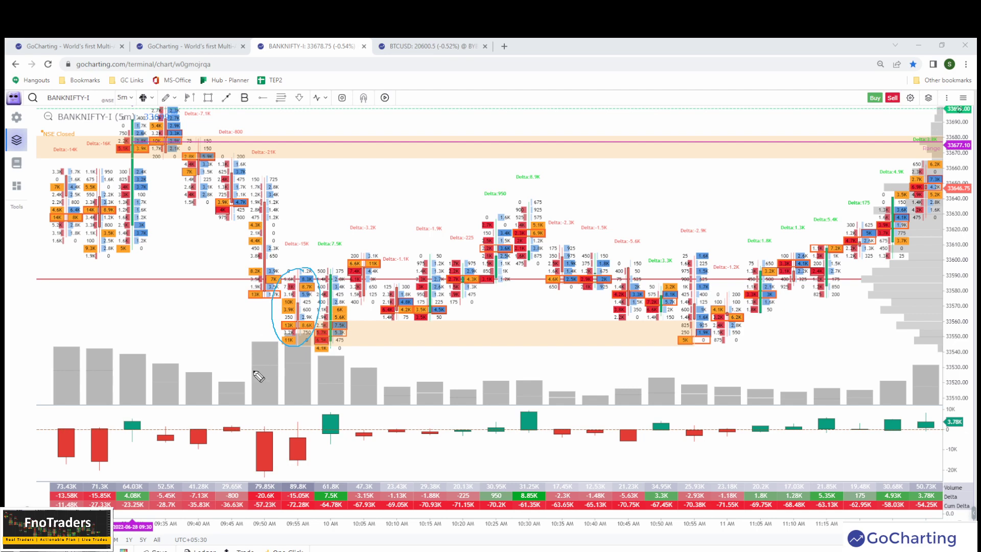
mouse_move(255, 208)
left_mouse_down()
mouse_move(256, 309)
mouse_move(228, 305)
left_mouse_up()
mouse_move(329, 358)
left_mouse_down()
mouse_move(334, 394)
mouse_move(330, 354)
mouse_move(344, 371)
left_mouse_up()
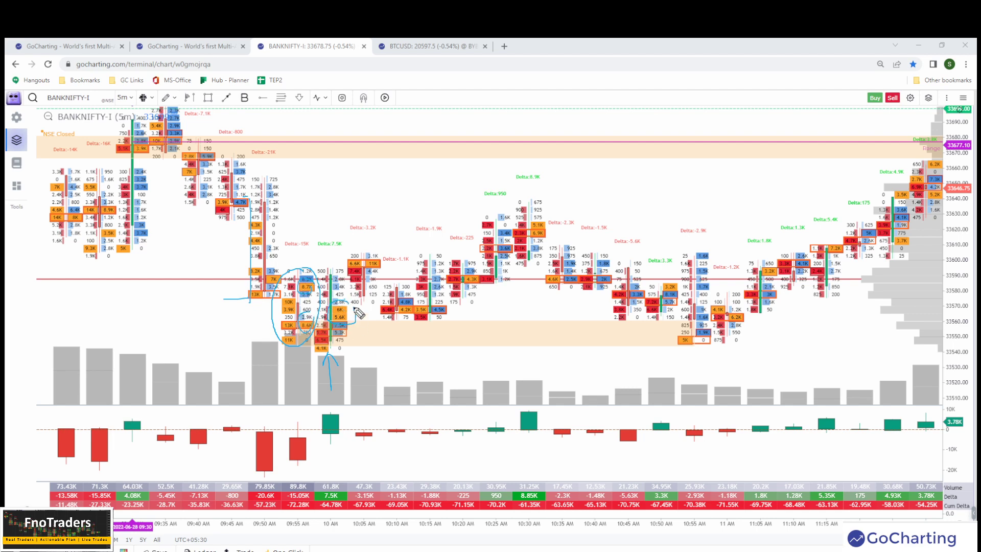
left_click_drag(353, 308, 332, 321)
mouse_move(333, 492)
left_mouse_down()
mouse_move(321, 506)
mouse_move(338, 492)
left_mouse_up()
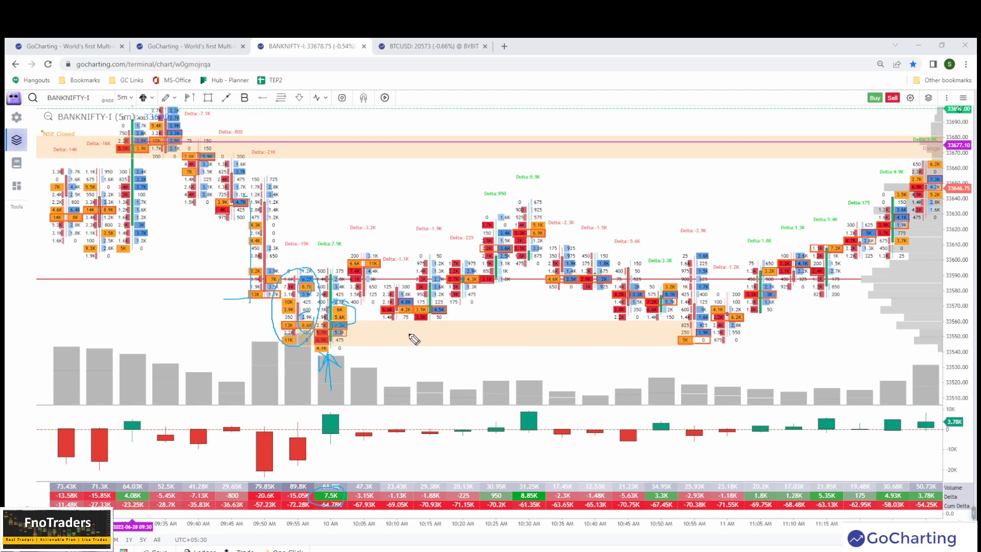
Step: Mark the candle lows at 10:10, 10:15, 10:45 and 10:55, and circle the deltas at 10:05, 10:10 and 10:35 to 10:45
mouse_move(400, 325)
left_mouse_down()
mouse_move(406, 345)
mouse_move(441, 338)
mouse_move(452, 359)
left_mouse_up()
left_click_drag(630, 325, 634, 336)
left_click_drag(699, 342, 702, 352)
mouse_move(367, 490)
left_mouse_down()
mouse_move(383, 502)
mouse_move(369, 489)
mouse_move(418, 498)
left_mouse_up()
mouse_move(567, 493)
left_mouse_down()
mouse_move(557, 503)
mouse_move(576, 493)
left_mouse_up()
mouse_move(608, 491)
left_mouse_down()
mouse_move(588, 498)
mouse_move(644, 492)
left_mouse_up()
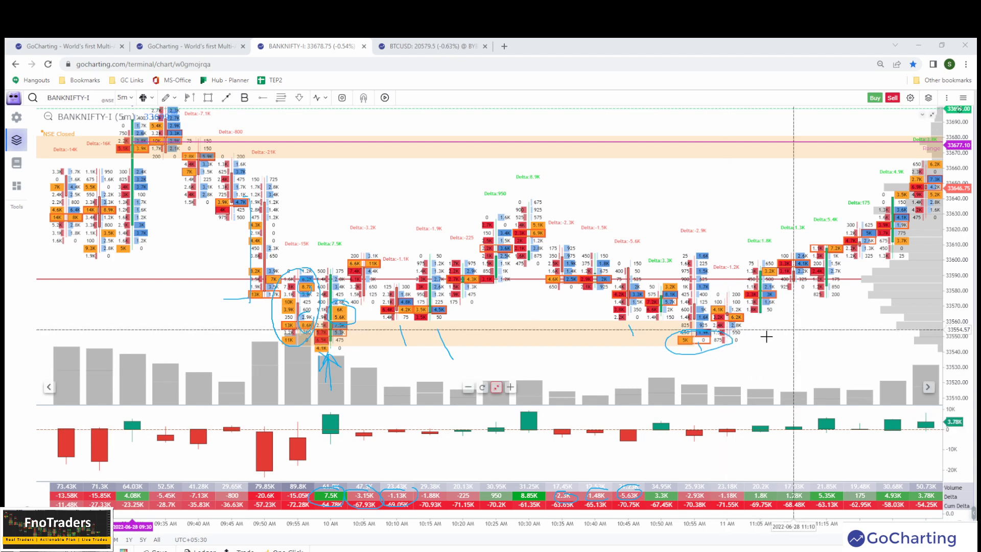
Step: Examine the 28 June footprint candles from about 11:30 AM to 01:45 PM, including the drop into the red zone, and clear the pen marks
scroll(795, 340, "down", 3)
left_click_drag(872, 319, 712, 341)
left_click_drag(839, 333, 704, 341)
scroll(742, 338, "right", 10)
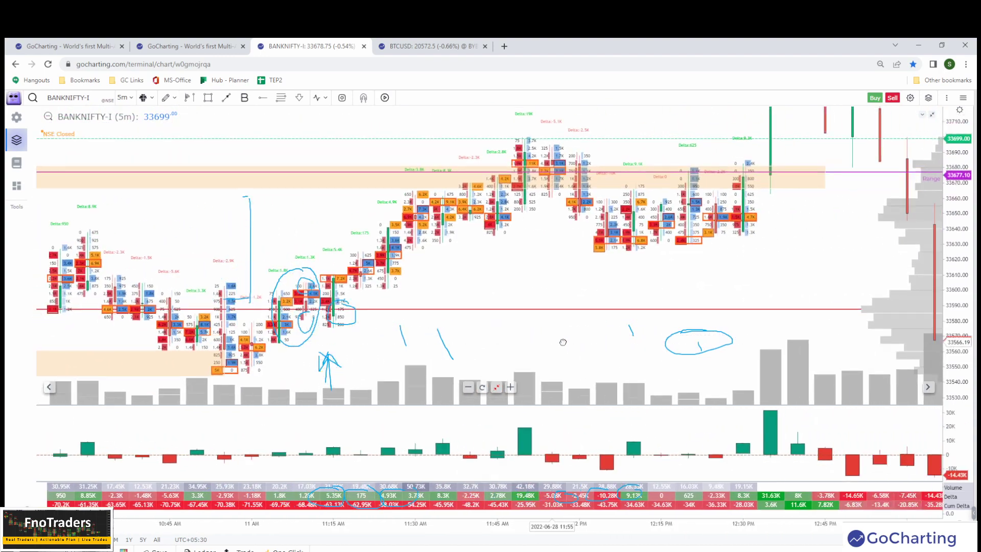
scroll(679, 349, "right", 5)
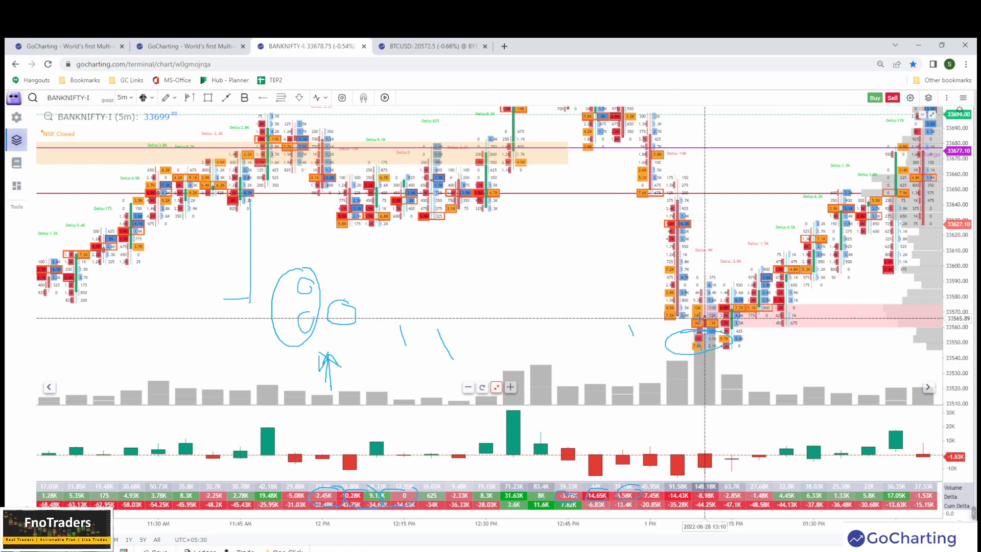
left_click_drag(960, 303, 957, 306)
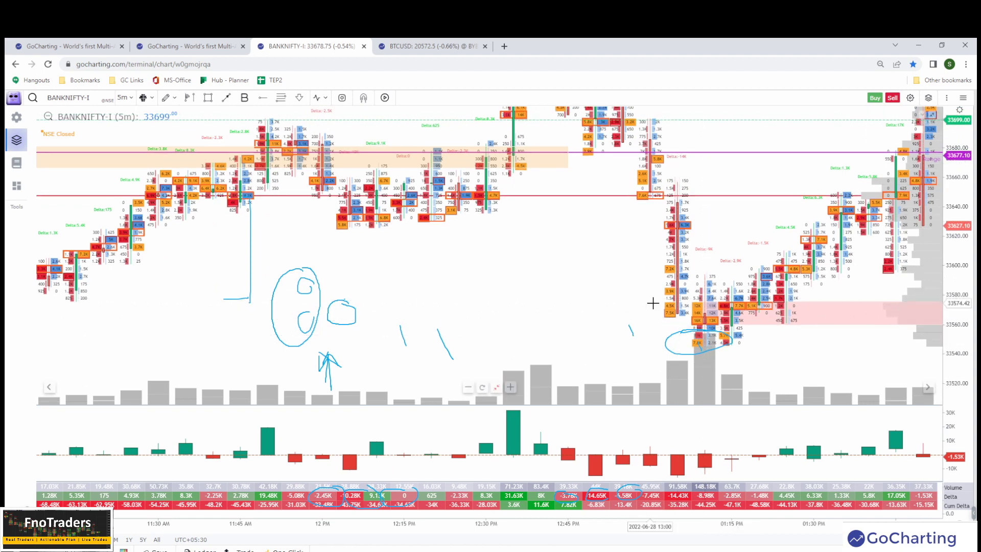
scroll(653, 303, "right", 5)
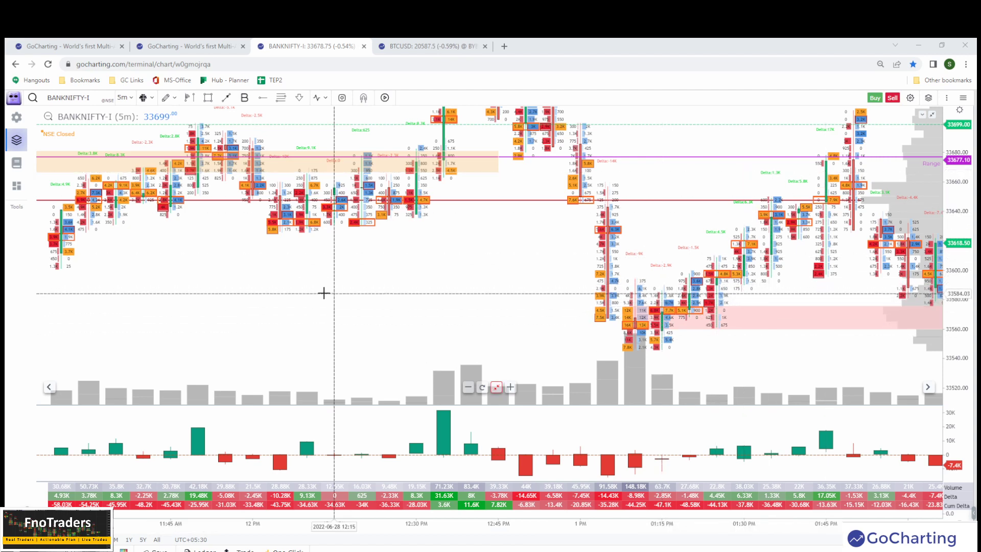
left_click_drag(287, 275, 339, 278)
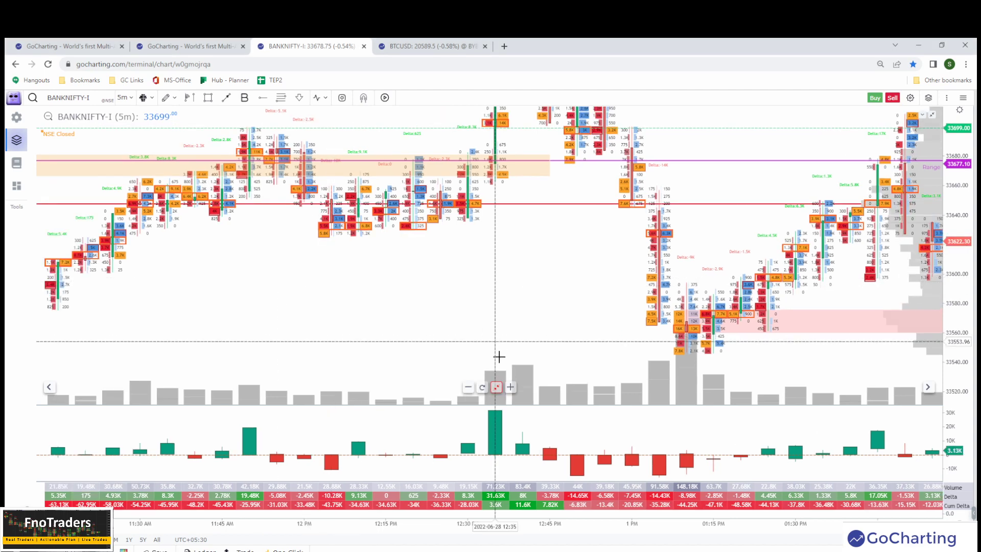
Step: Restore the two-chart layout and zoom the volume-profile chart in on the 24 to 28 June sessions
left_click(497, 388)
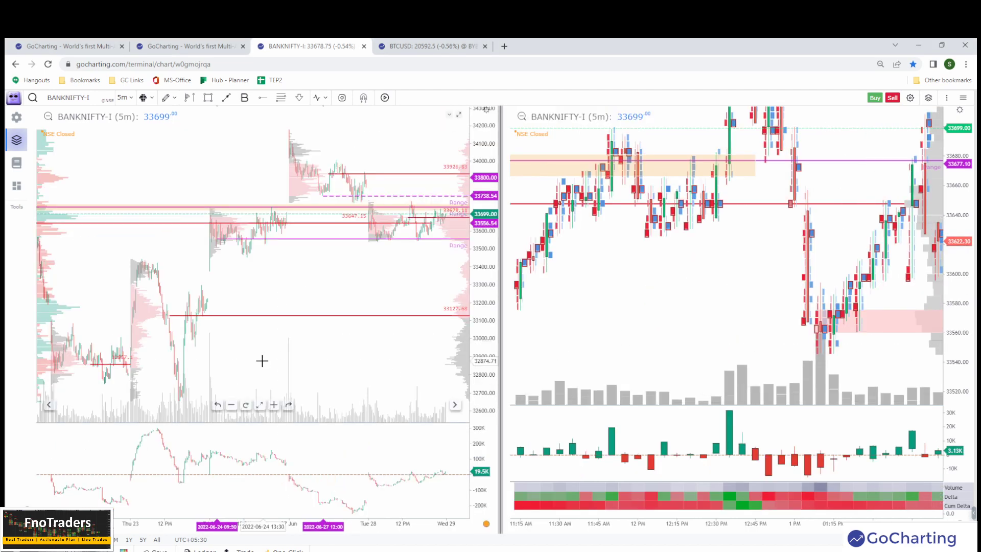
scroll(262, 360, "up", 3)
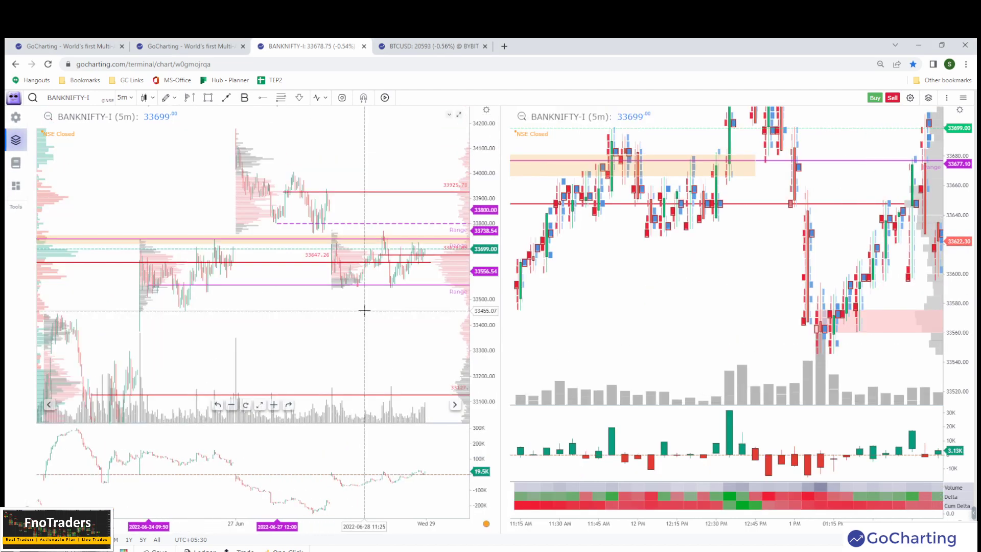
scroll(365, 310, "up", 2)
scroll(608, 333, "up", 2)
Step: Show the 28 June footprint candles from about 09:45 to 10:45 AM beside the volume-profile chart of 24 to 28 June
left_click_drag(630, 335, 874, 340)
left_click_drag(586, 330, 925, 312)
scroll(706, 307, "up", 2)
scroll(706, 307, "up", 3)
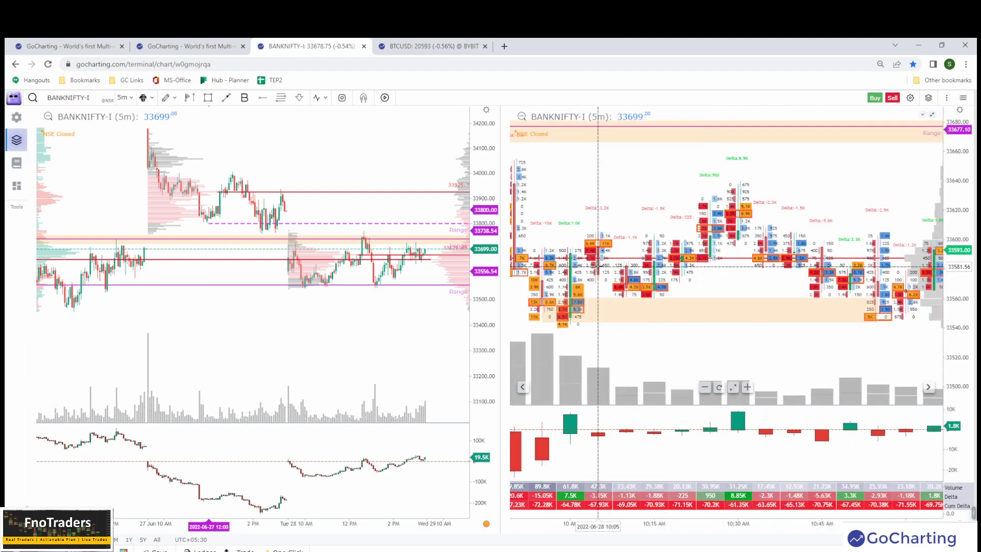
left_click_drag(952, 299, 962, 285)
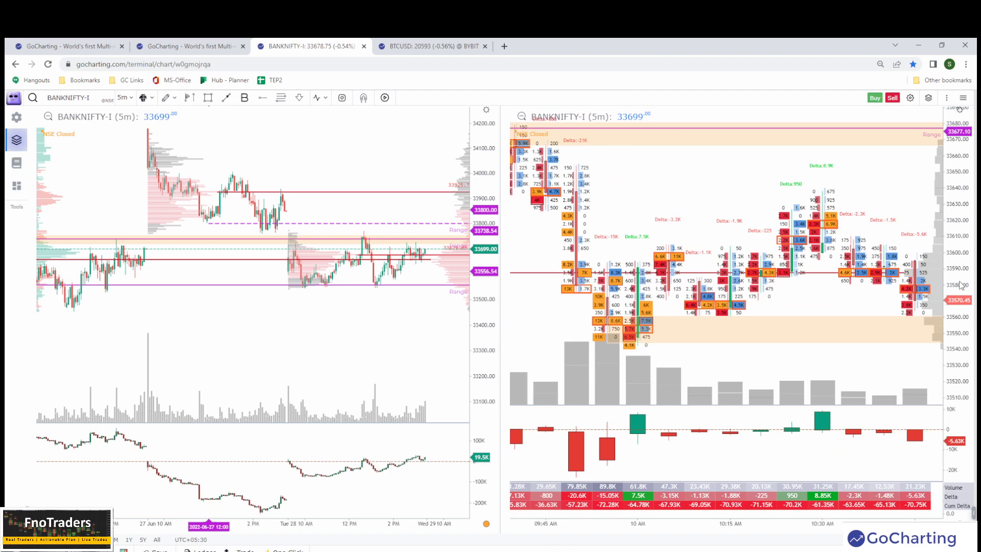
left_click_drag(673, 239, 668, 237)
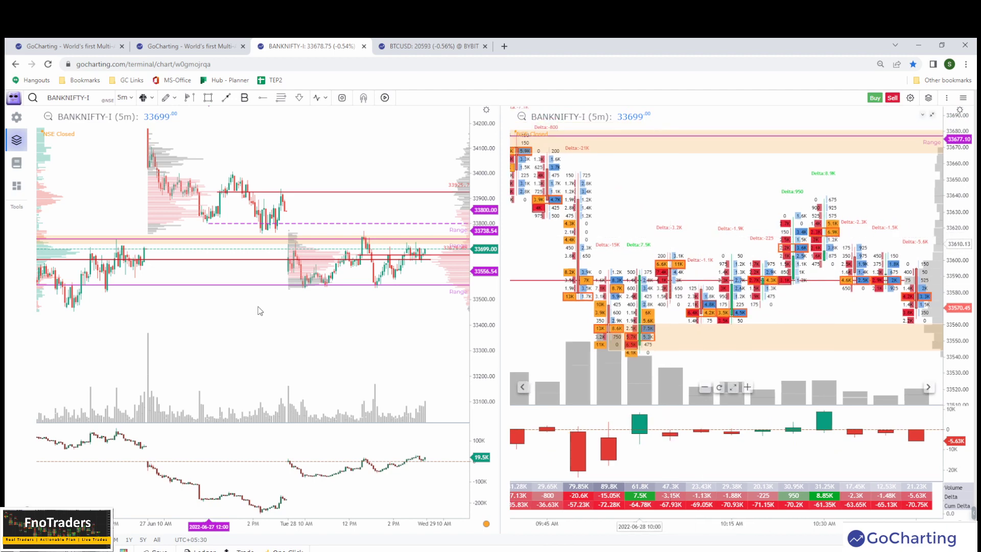
scroll(401, 323, "down", 2)
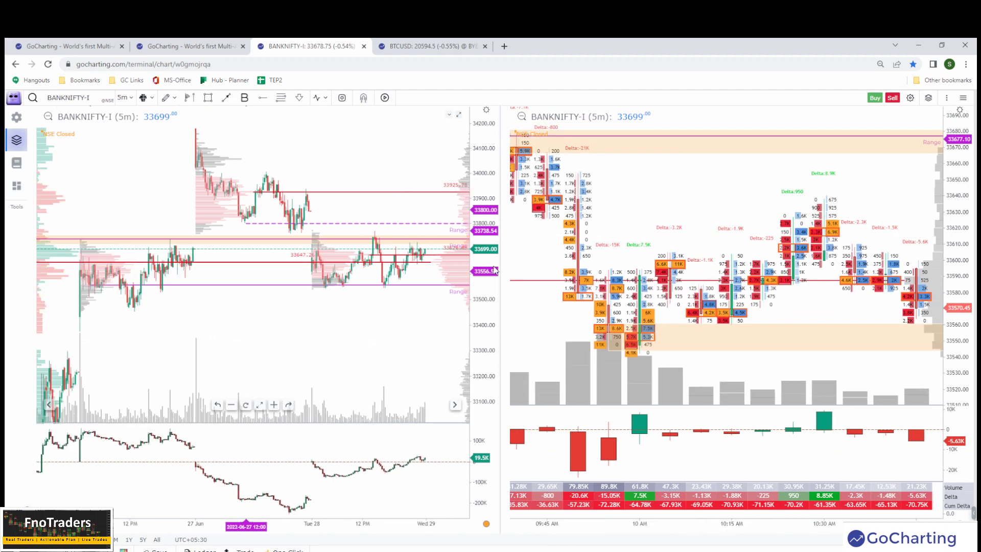